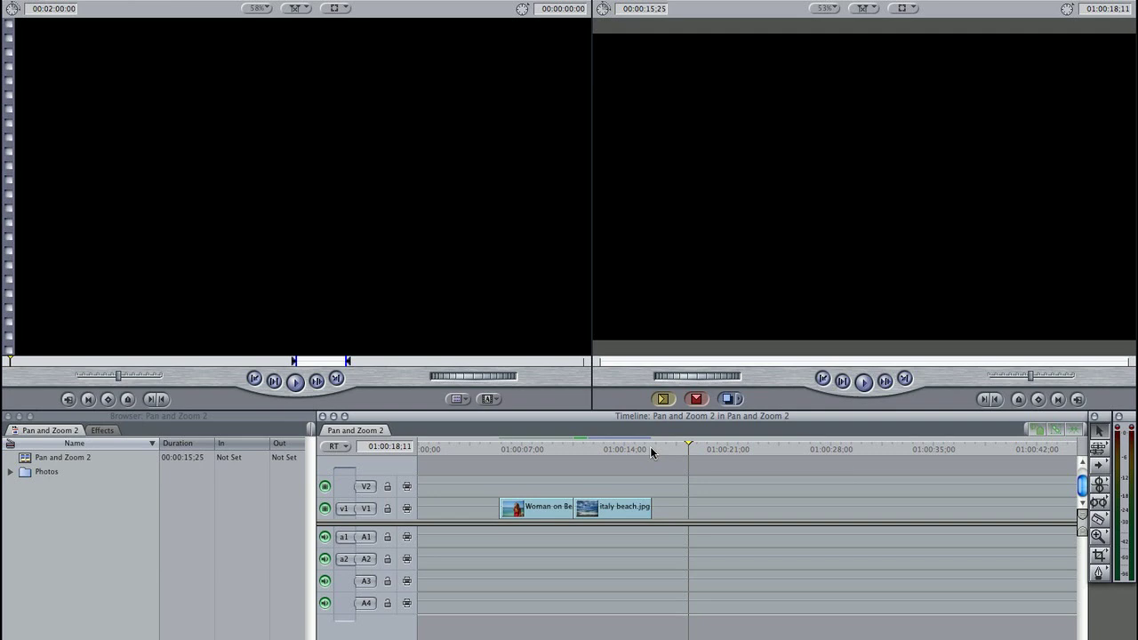
Add a FxFactory Freebies Pan and Zoom (Accelerated) generator to V1 after the beach clips
key("super+Tab")
key("super+Tab")
key("super+Tab")
key("super+Tab")
left_click(487, 402)
left_click(487, 400)
mouse_move(538, 465)
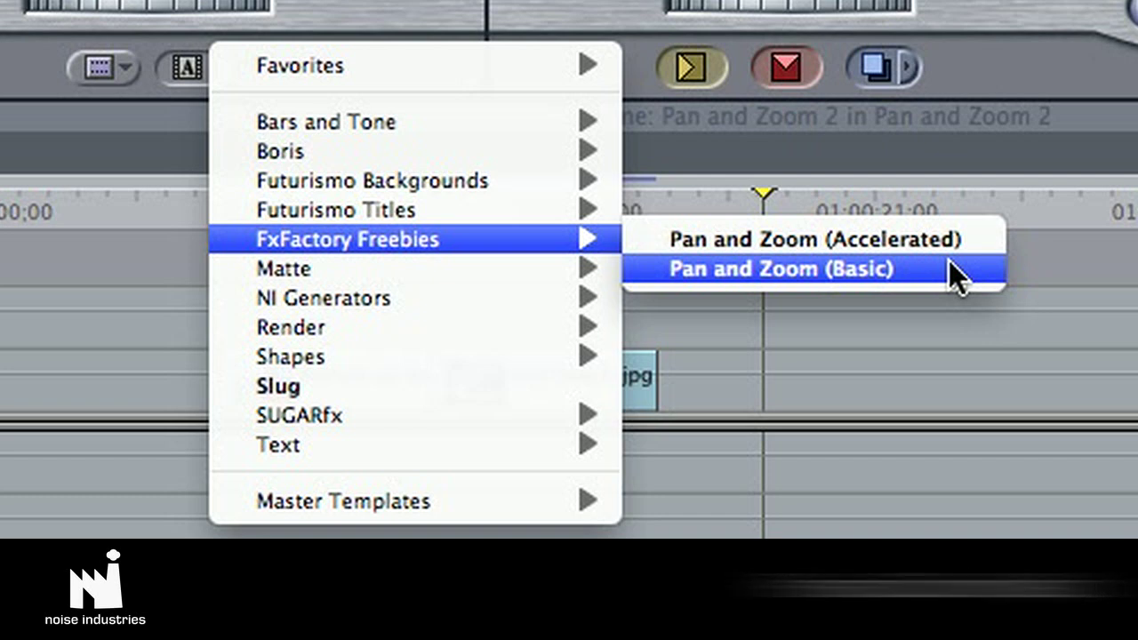
left_click(949, 246)
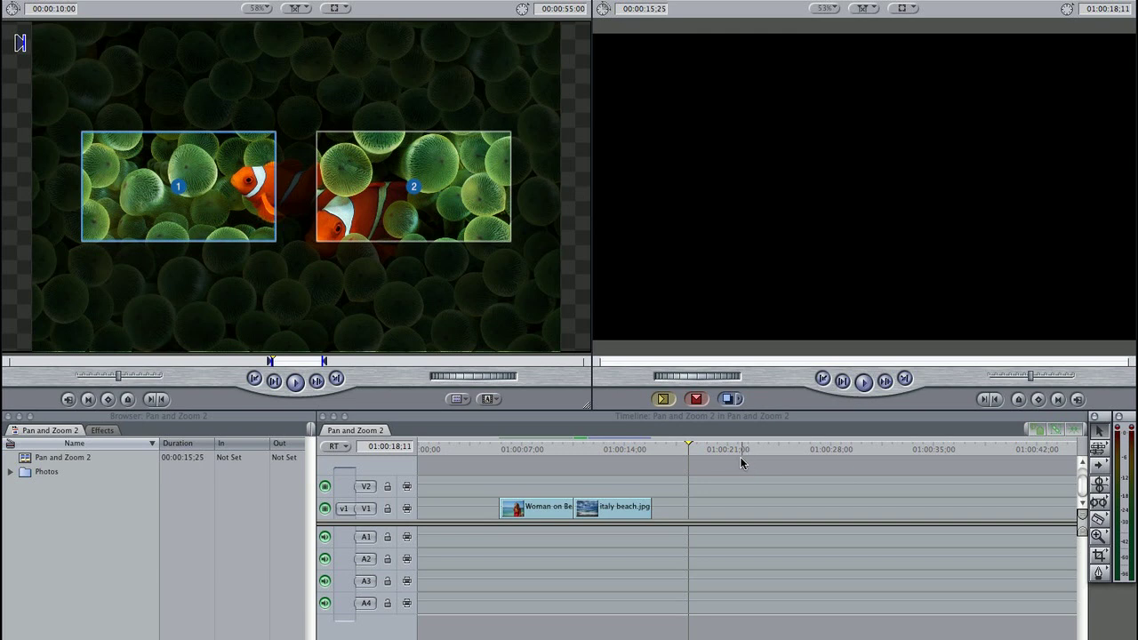
left_click_drag(370, 232, 693, 509)
left_click(732, 449)
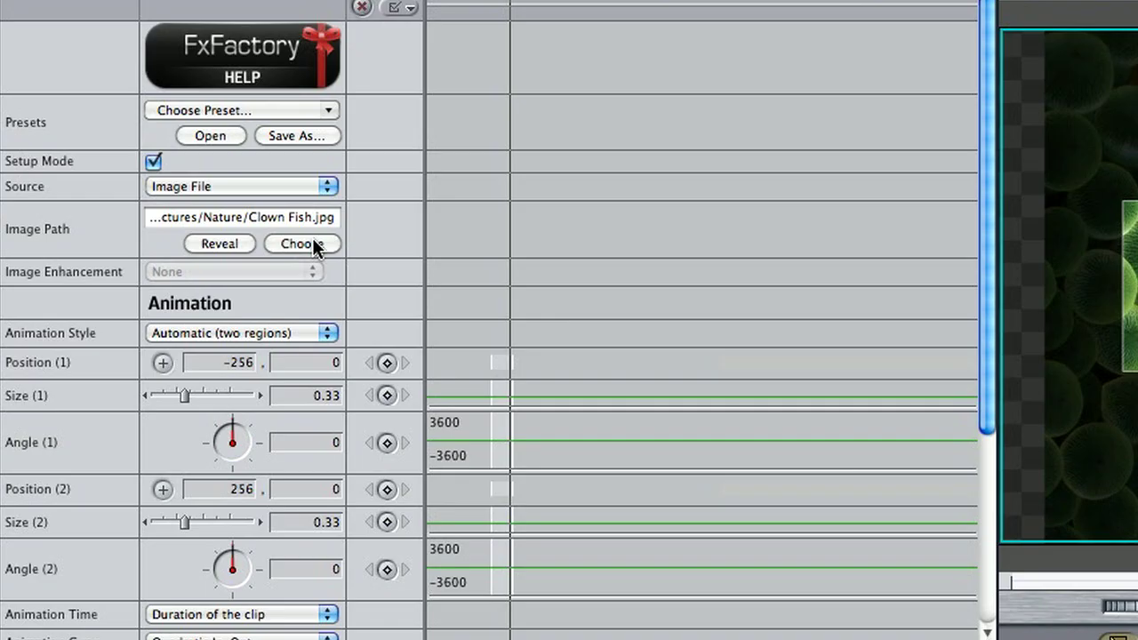
Swap the generator's Image Path to Roman Street.jpg from Stock Photos
left_click(191, 163)
left_click(825, 217)
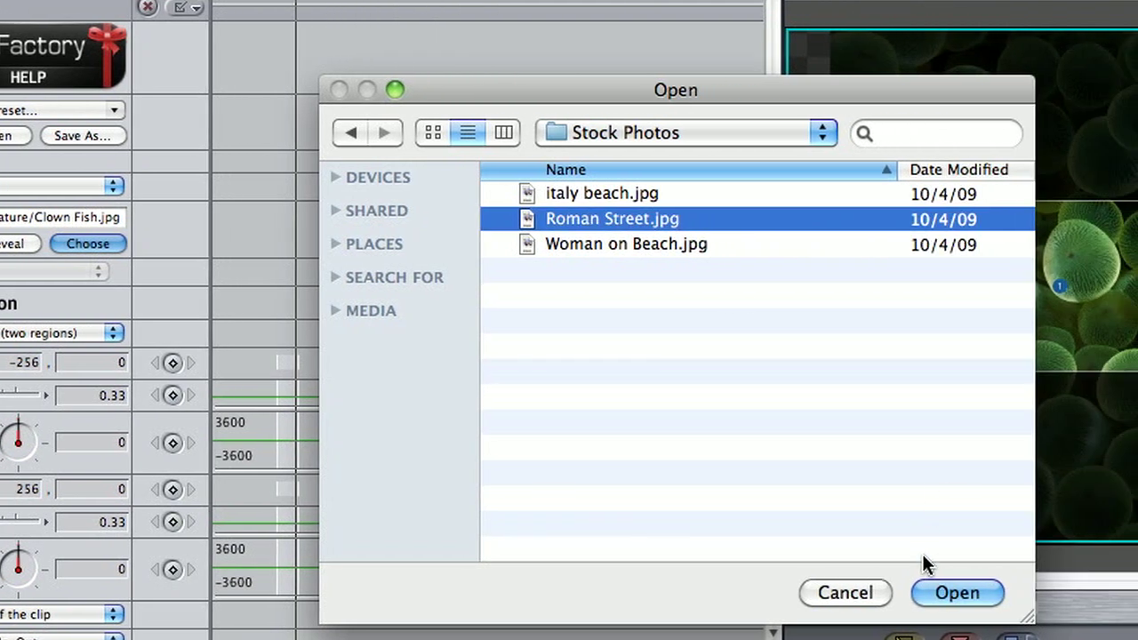
left_click(966, 596)
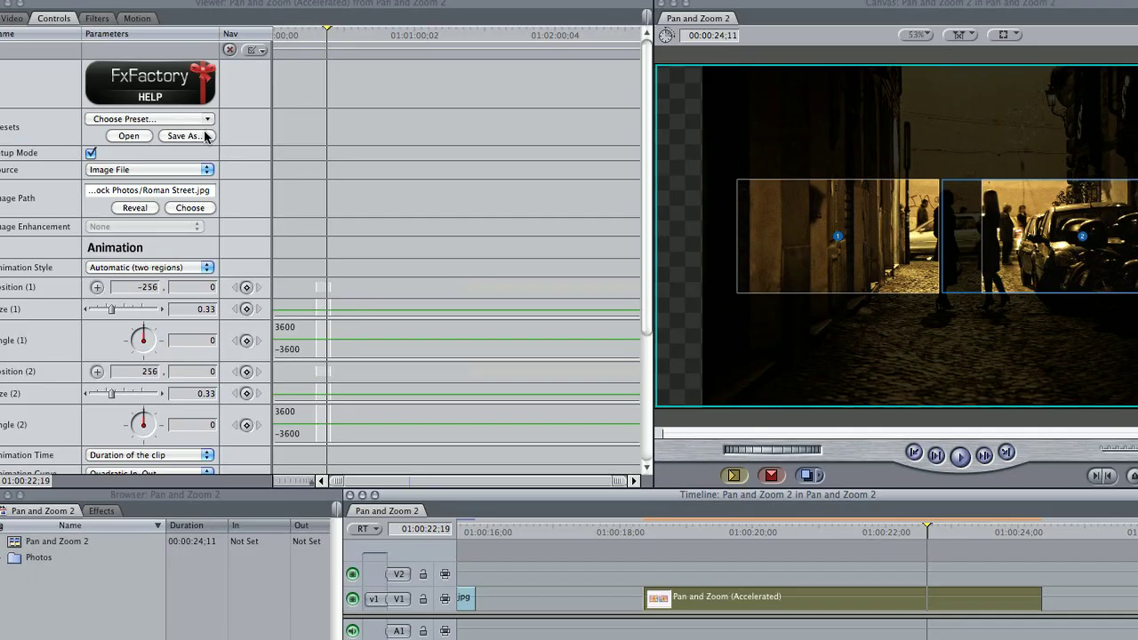
left_click(204, 119)
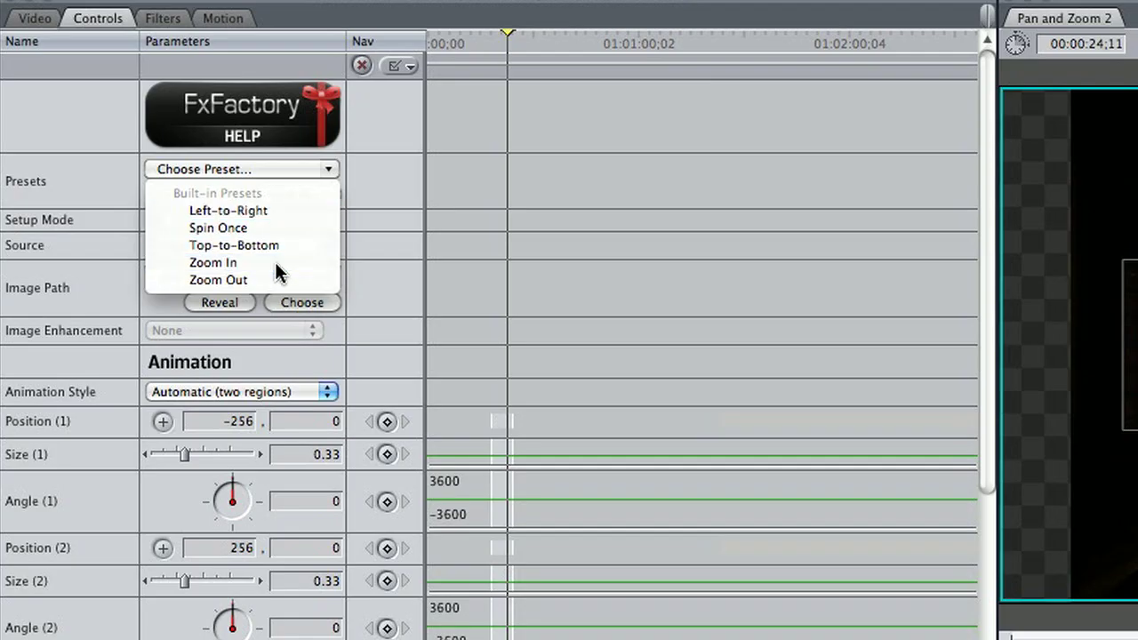
Apply the Zoom In preset and set Size (1) to 0.83 and Size (2) to 0.45
left_click(172, 181)
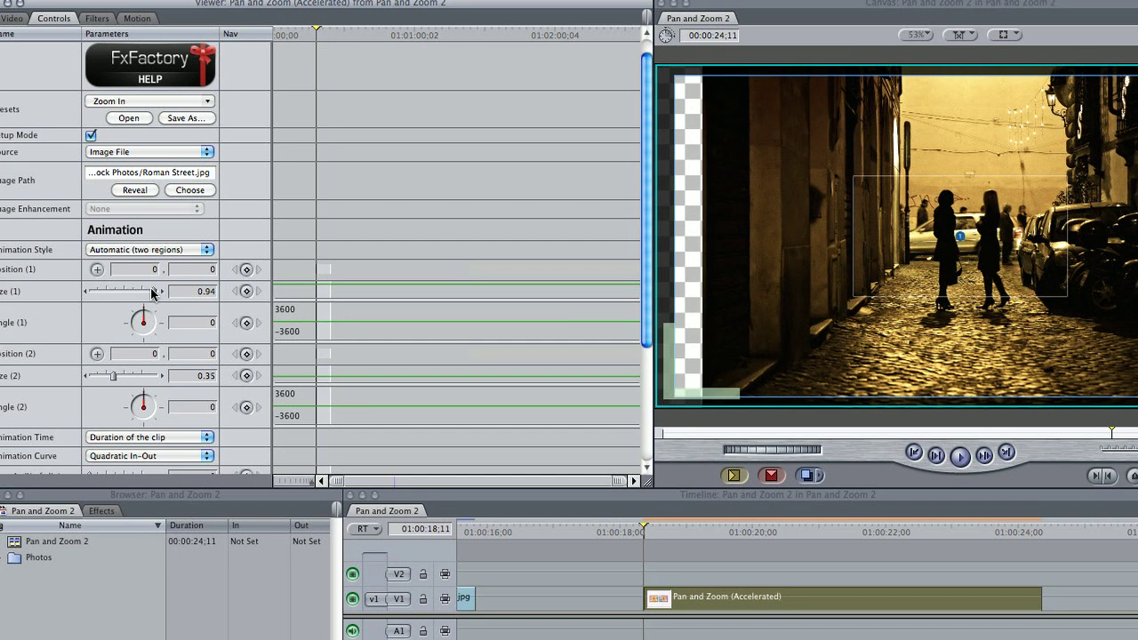
left_click_drag(148, 294, 147, 297)
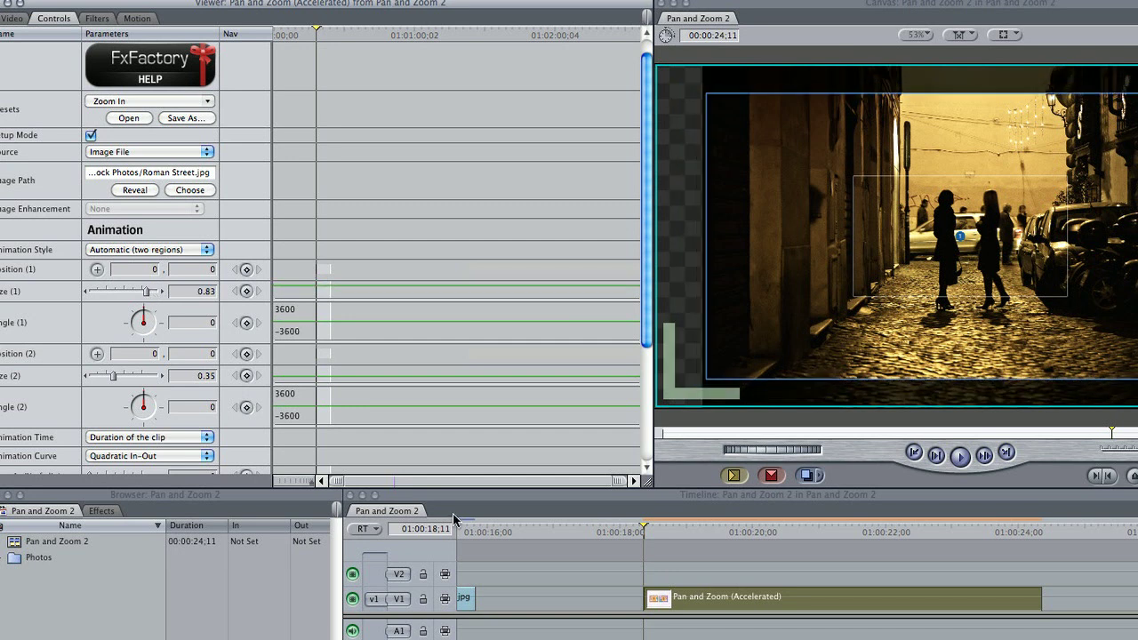
left_click_drag(113, 375, 119, 376)
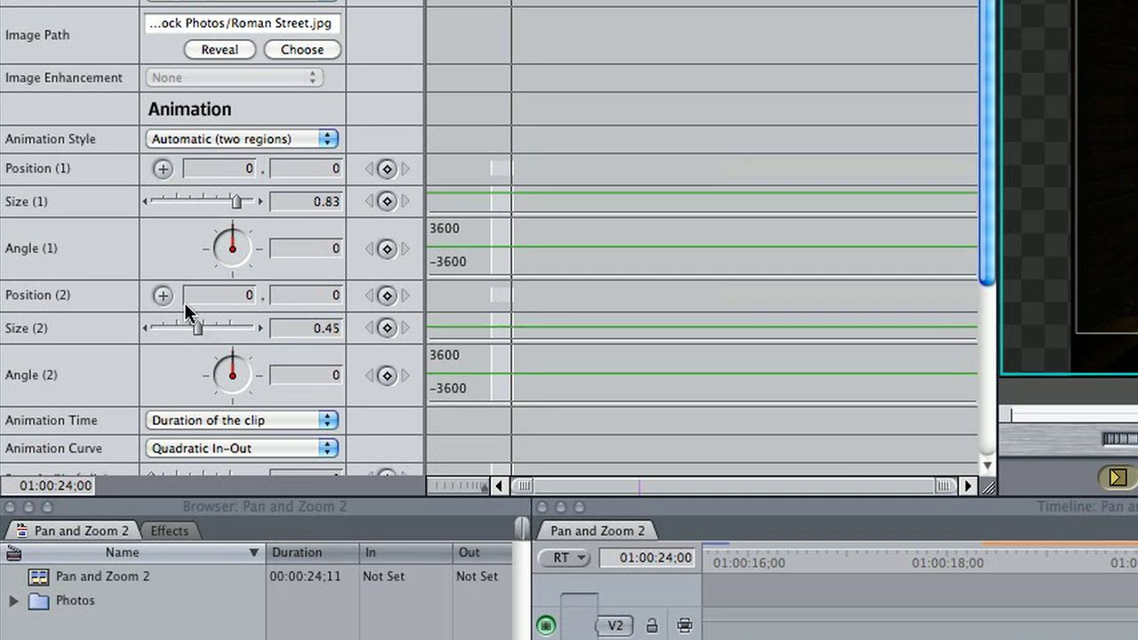
Move the second region to position 13.02, 20.47
left_click(253, 297)
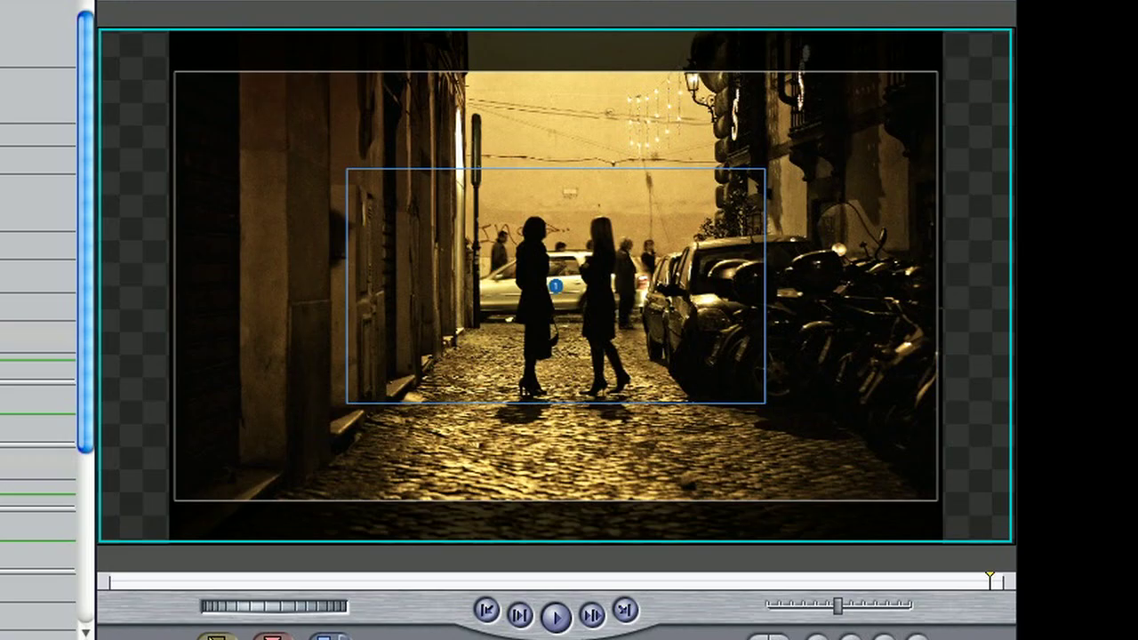
left_click_drag(1137, 116, 1137, 116)
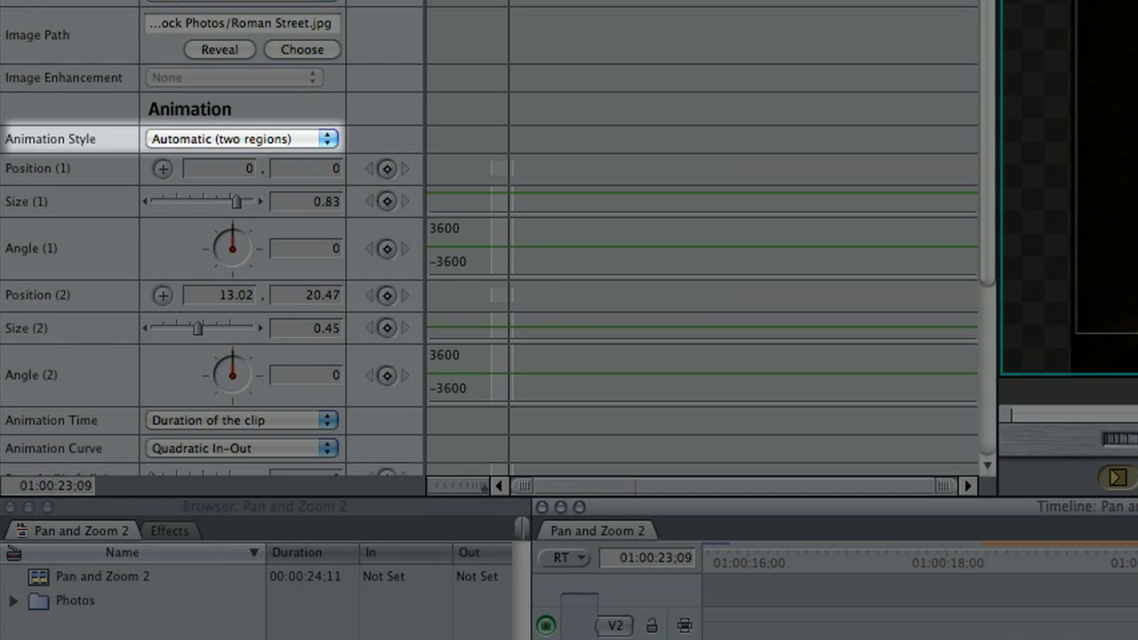
scroll(224, 211, "down", 5)
left_click(228, 226)
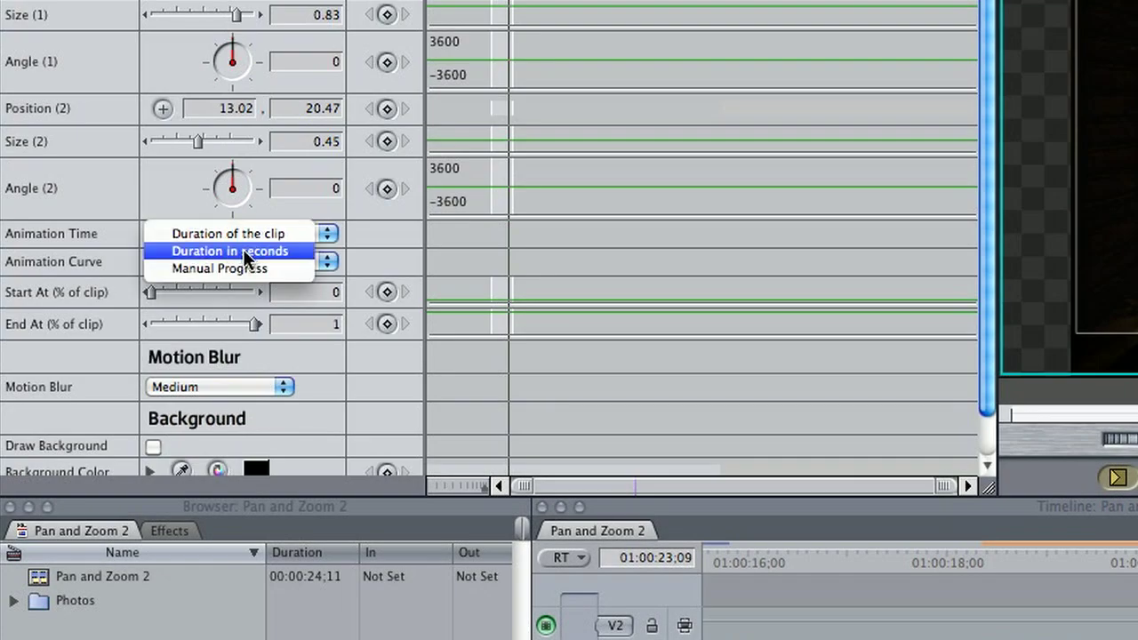
Time the animation by a 4-second duration, keeping the Quadratic In-Out curve
left_click(243, 249)
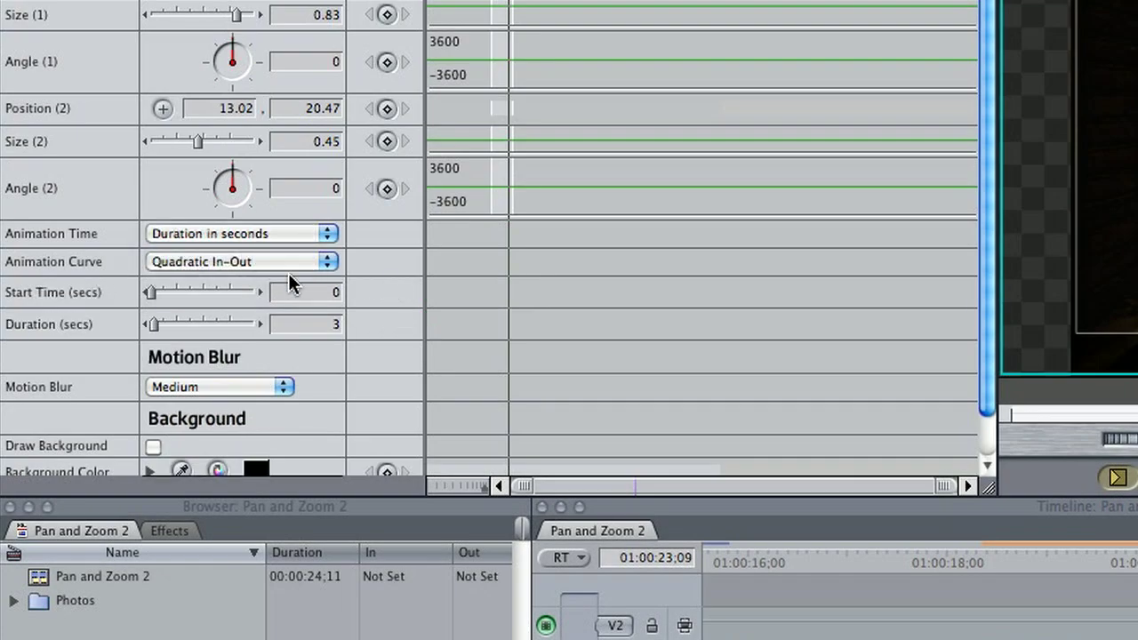
left_click(256, 326)
left_click(297, 256)
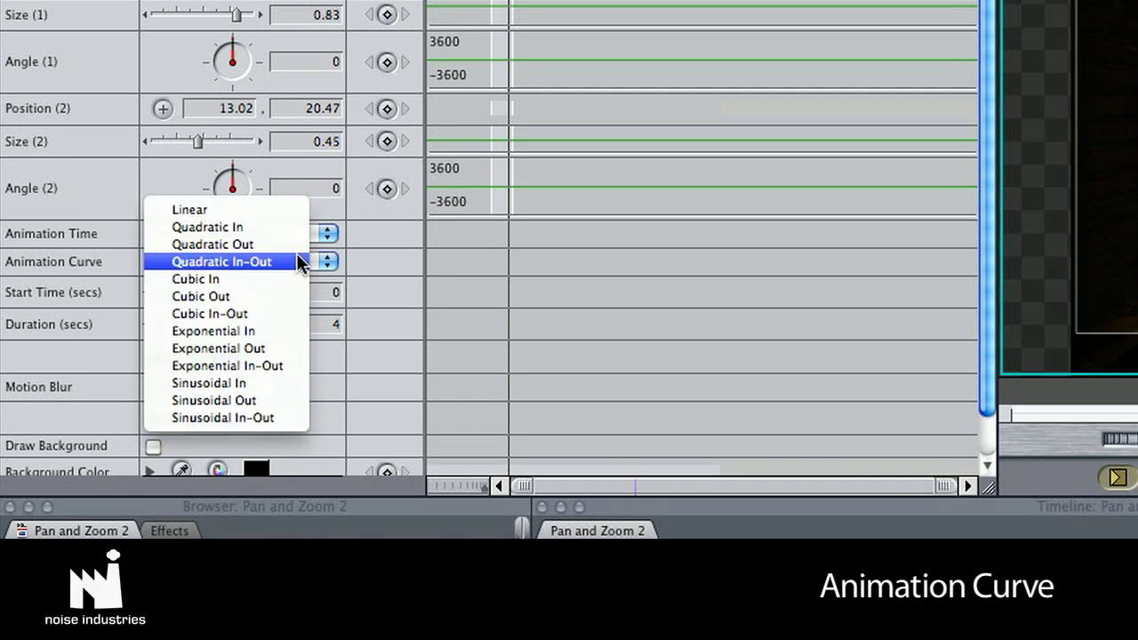
left_click(297, 257)
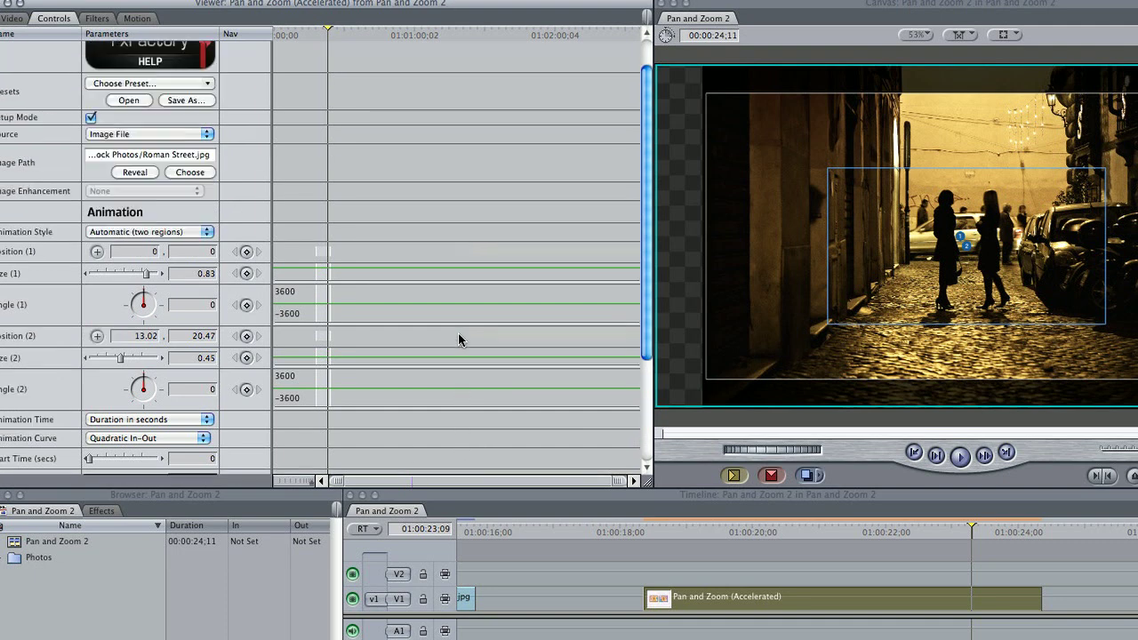
scroll(458, 333, "up", 2)
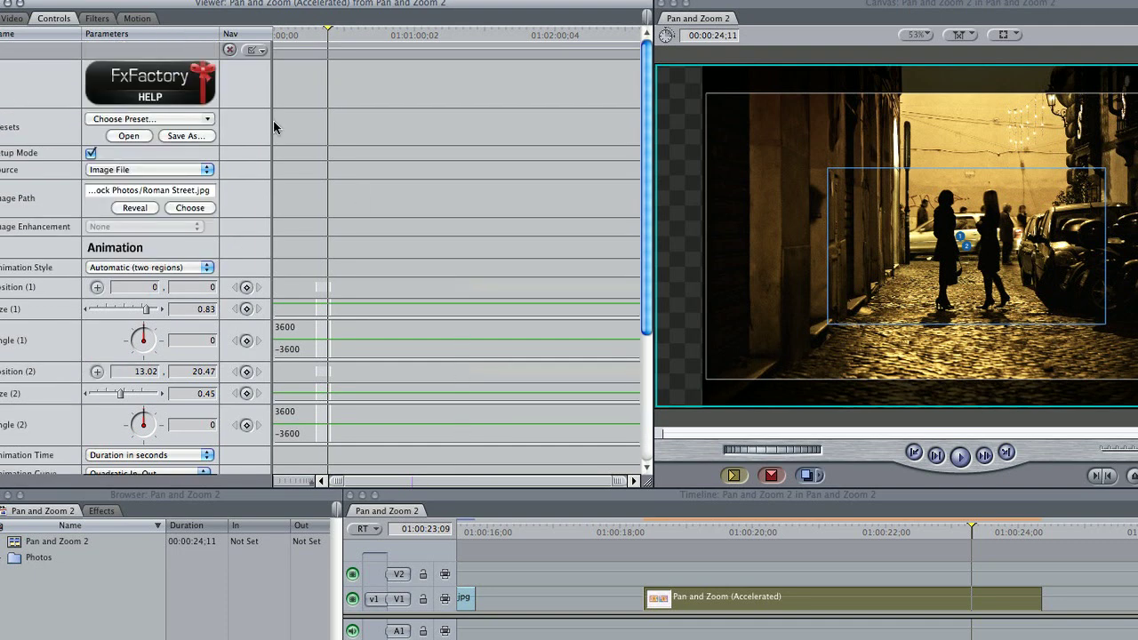
View the Pan and Zoom help page's Animation Curve charts in Safari, then close it
left_click(200, 96)
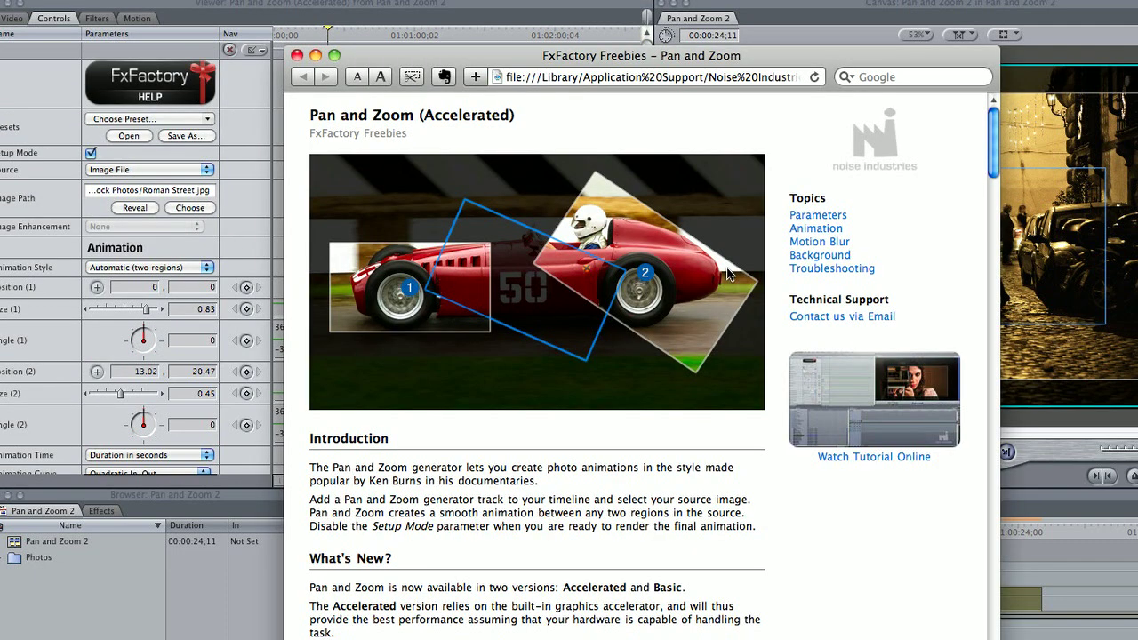
scroll(727, 274, "down", 15)
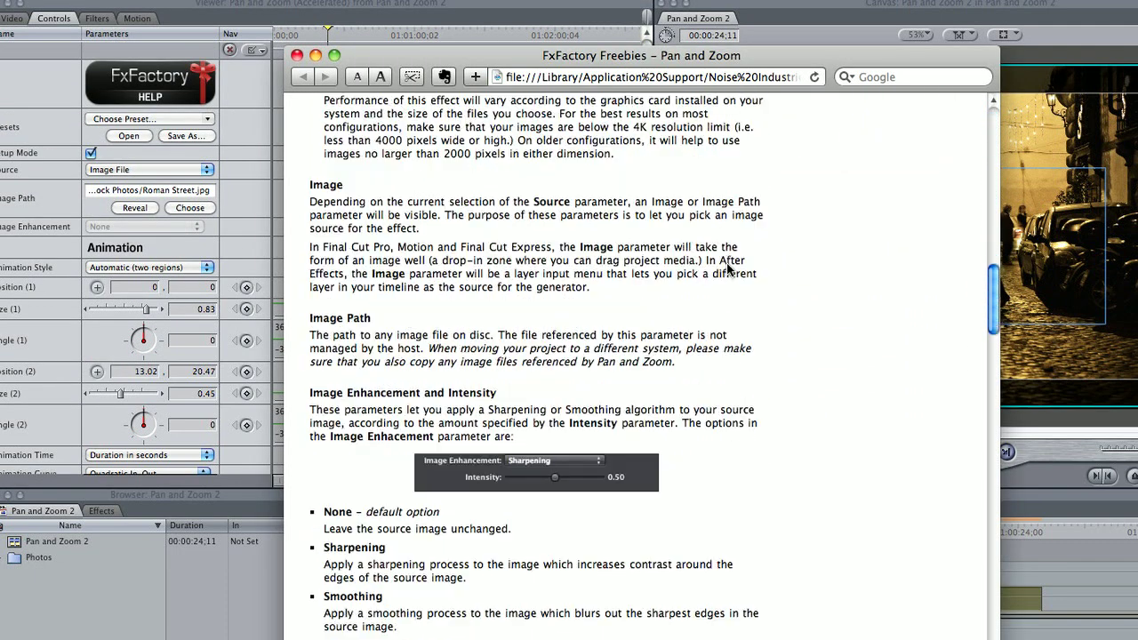
scroll(727, 267, "down", 15)
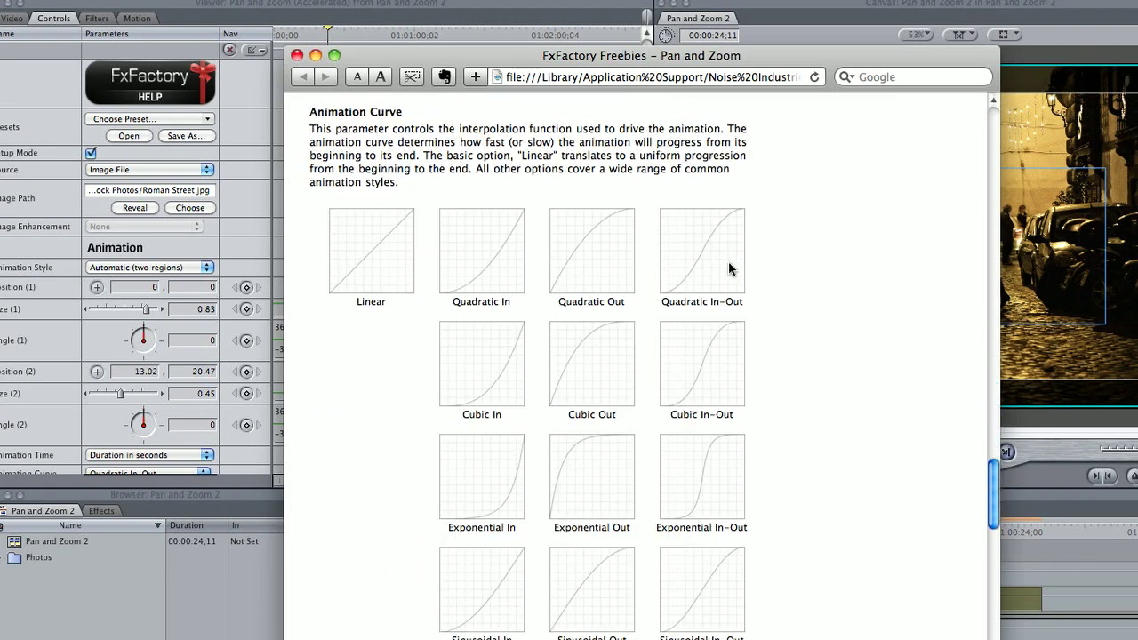
scroll(728, 268, "down", 3)
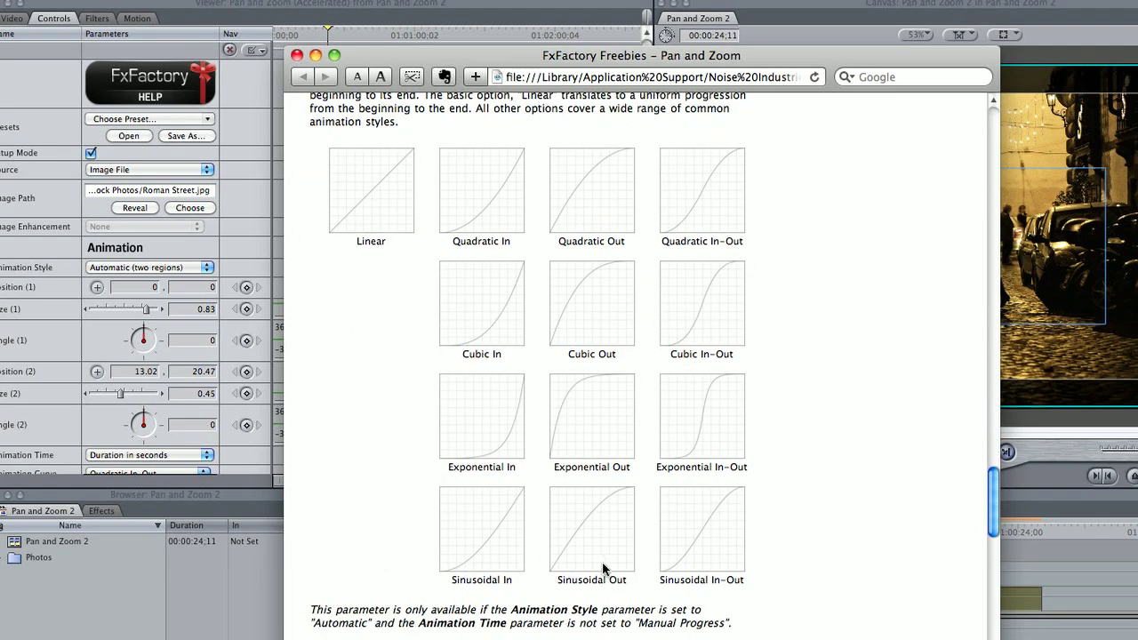
left_click(297, 55)
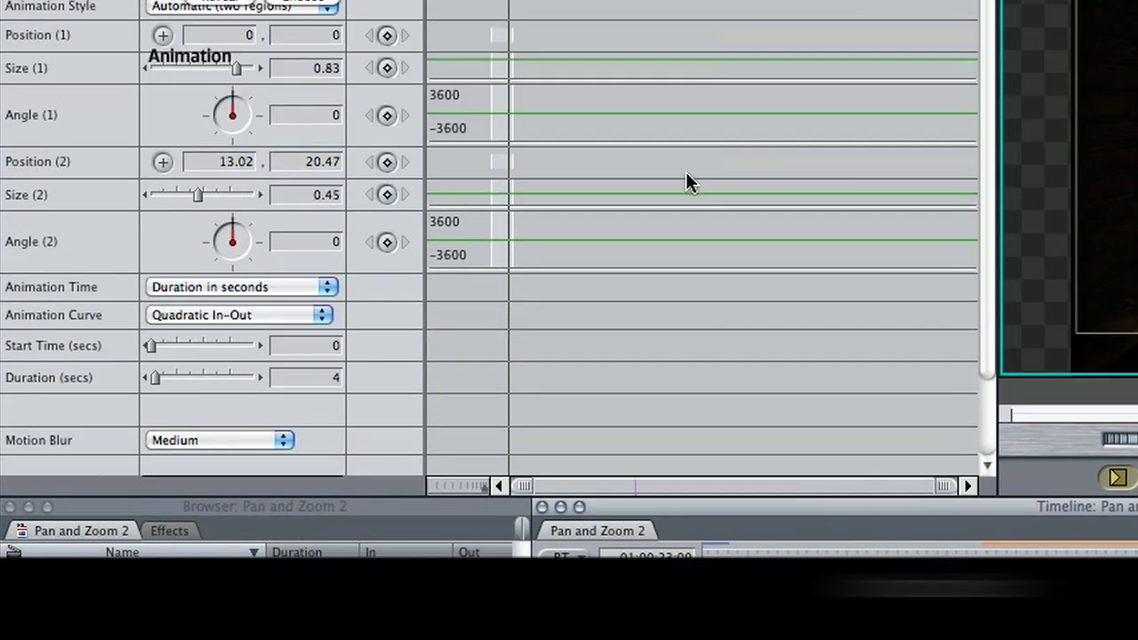
Set the Pan and Zoom generator's Motion Blur to High
scroll(686, 172, "down", 3)
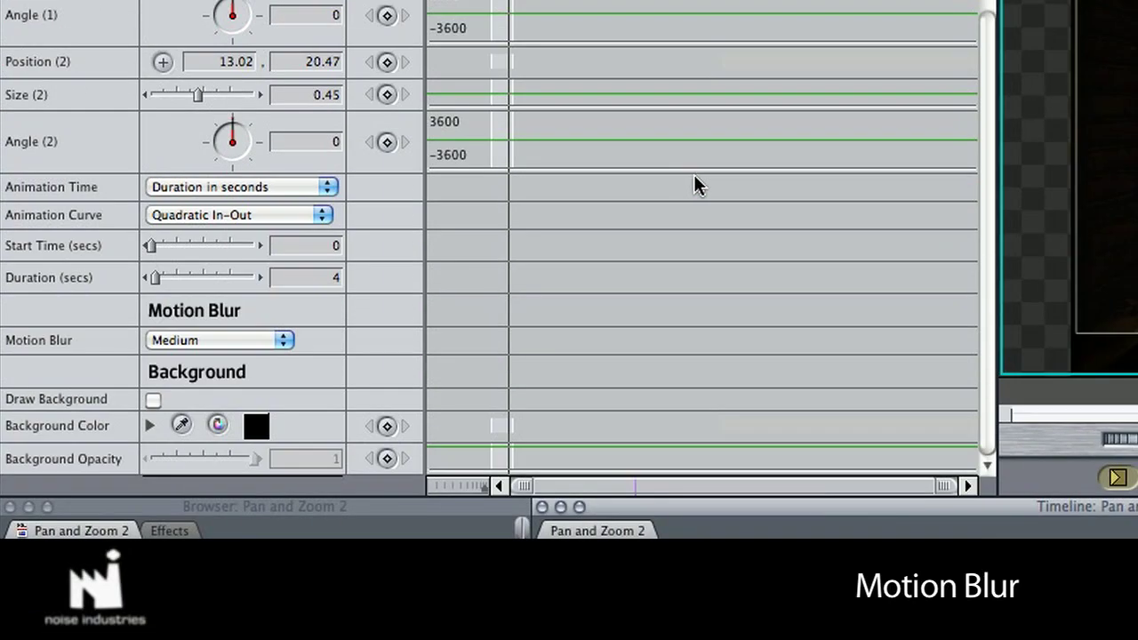
left_click(249, 341)
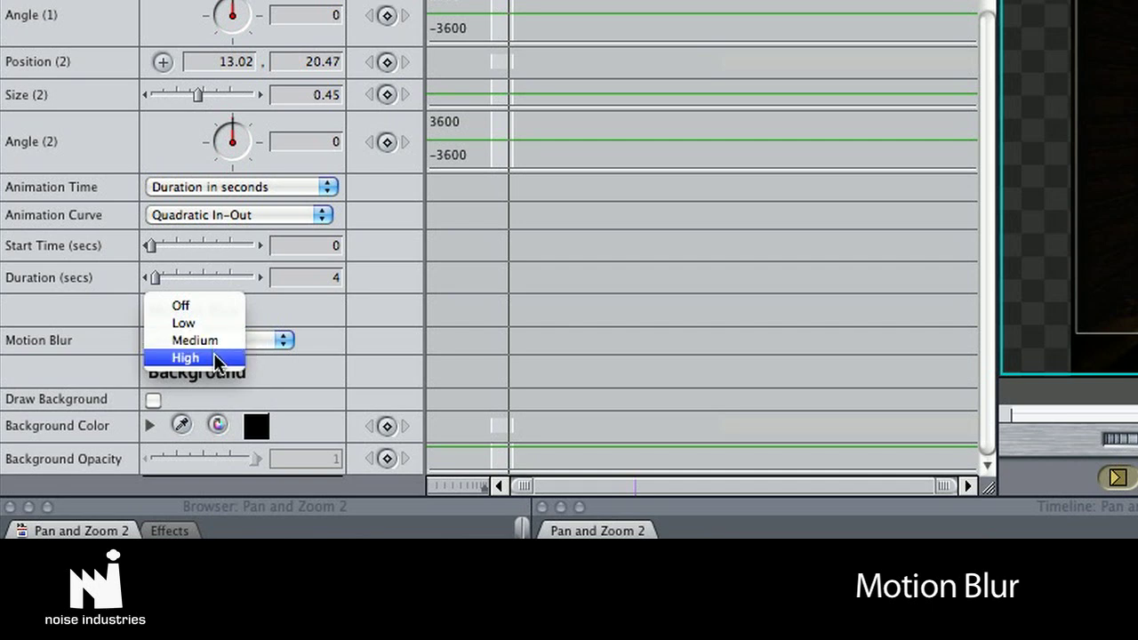
left_click(215, 359)
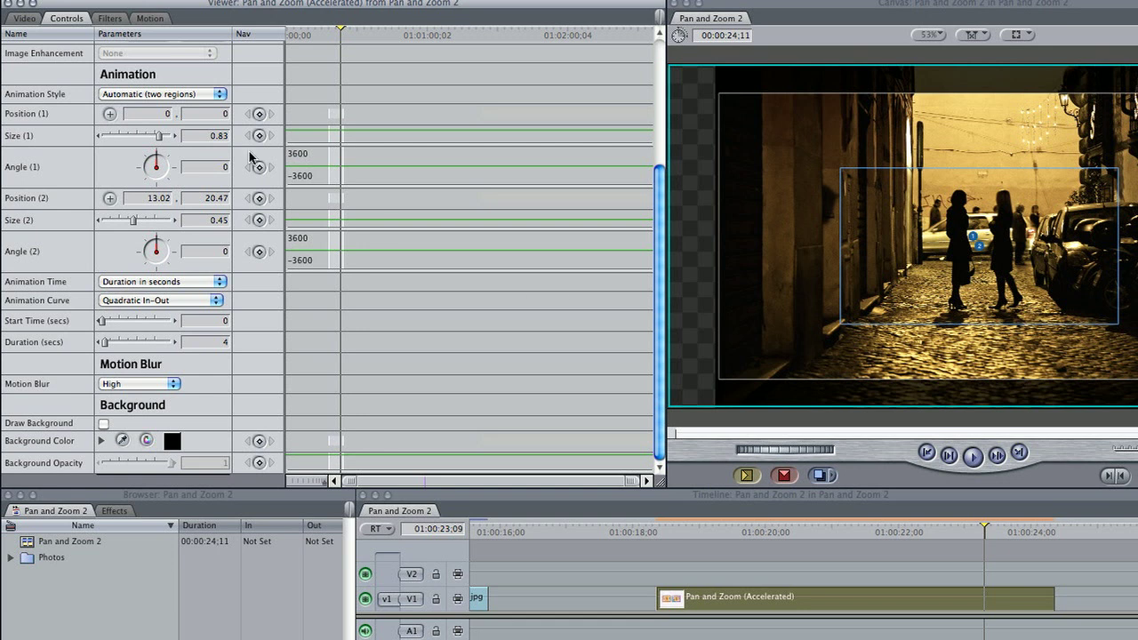
scroll(580, 2, "up", 4)
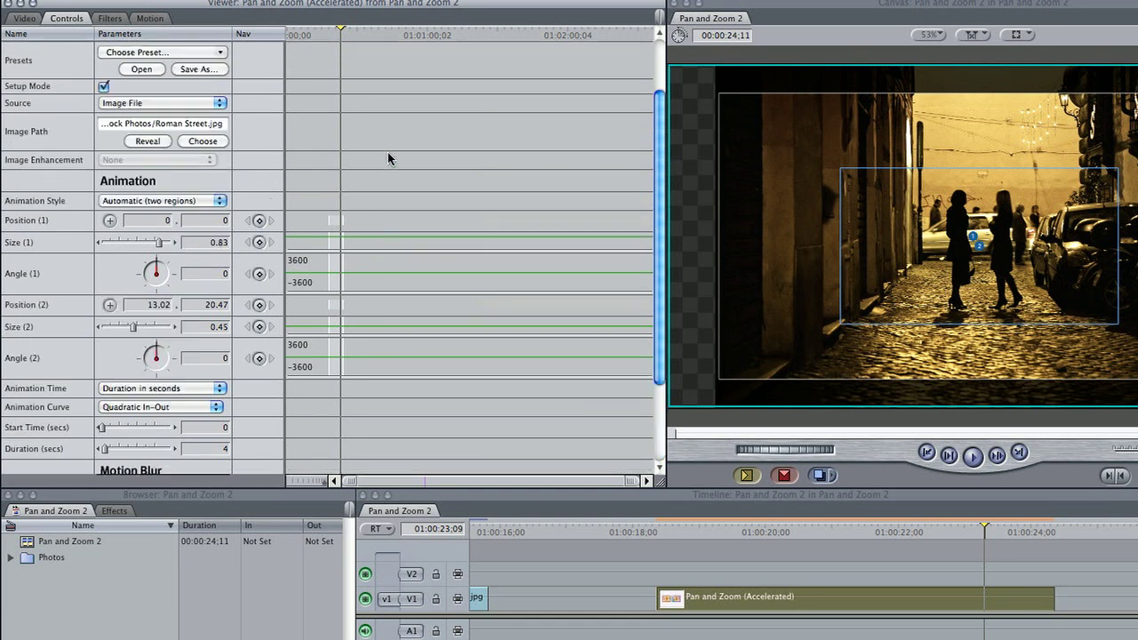
scroll(388, 158, "up", 2)
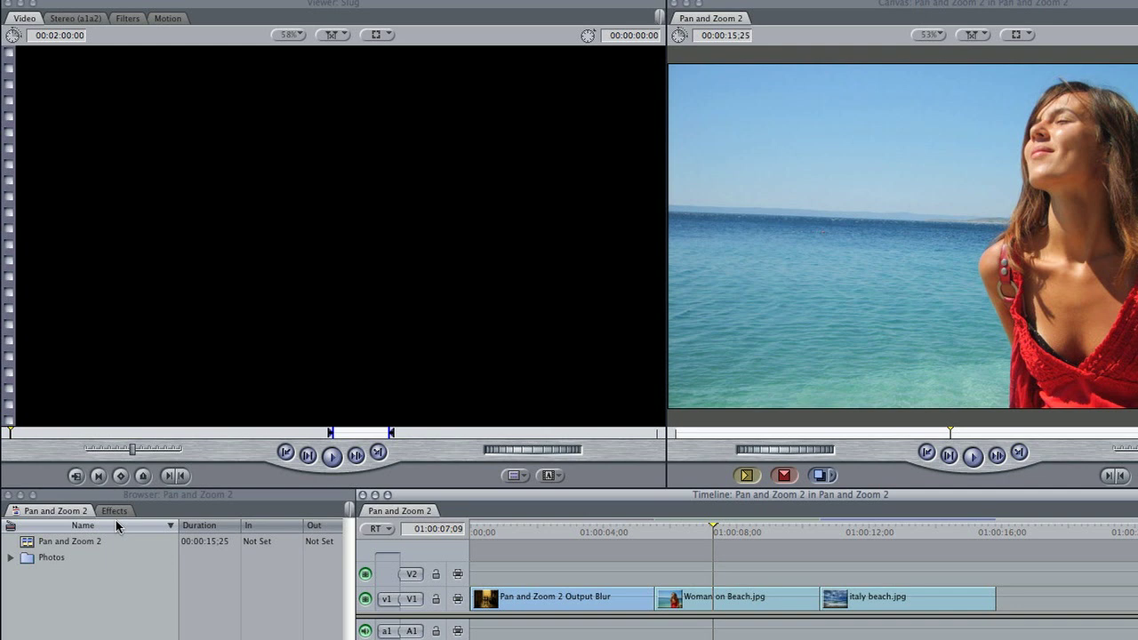
Place the FxFactory Freebies Pan and Zoom (Transition) on the cut before Woman on Beach
left_click(110, 512)
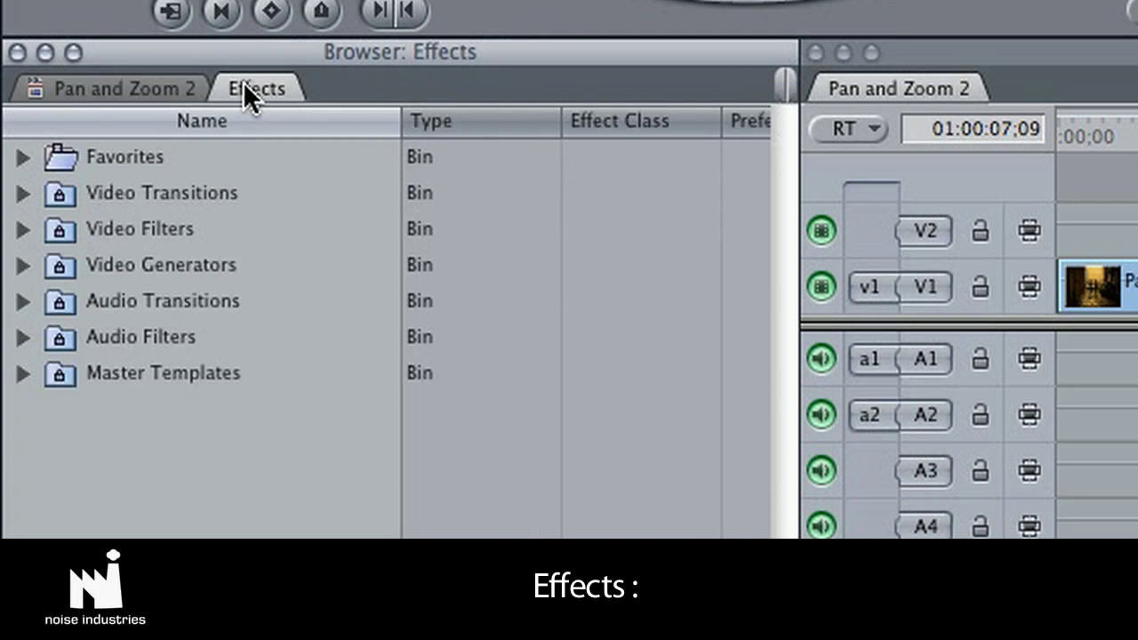
left_click(11, 559)
left_click(23, 193)
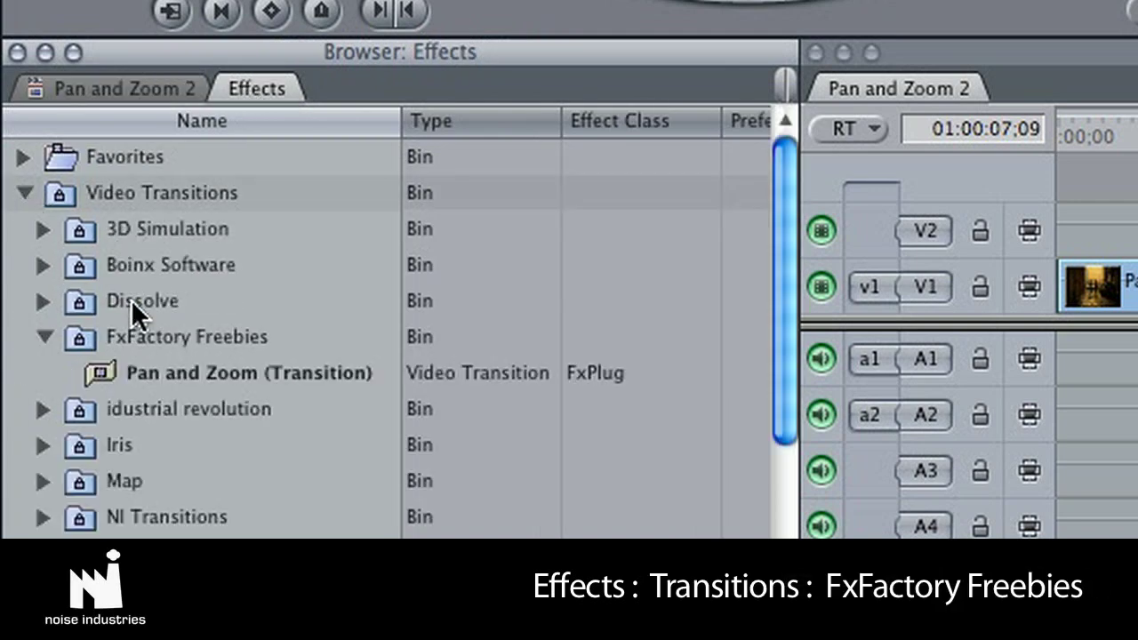
left_click(239, 372)
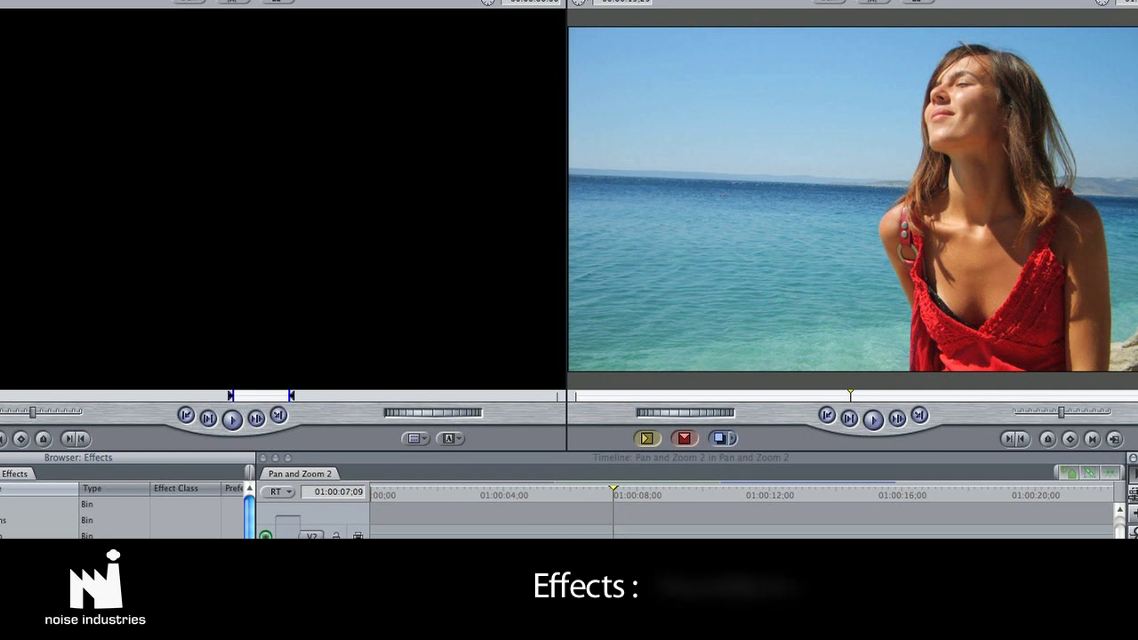
left_click(552, 491)
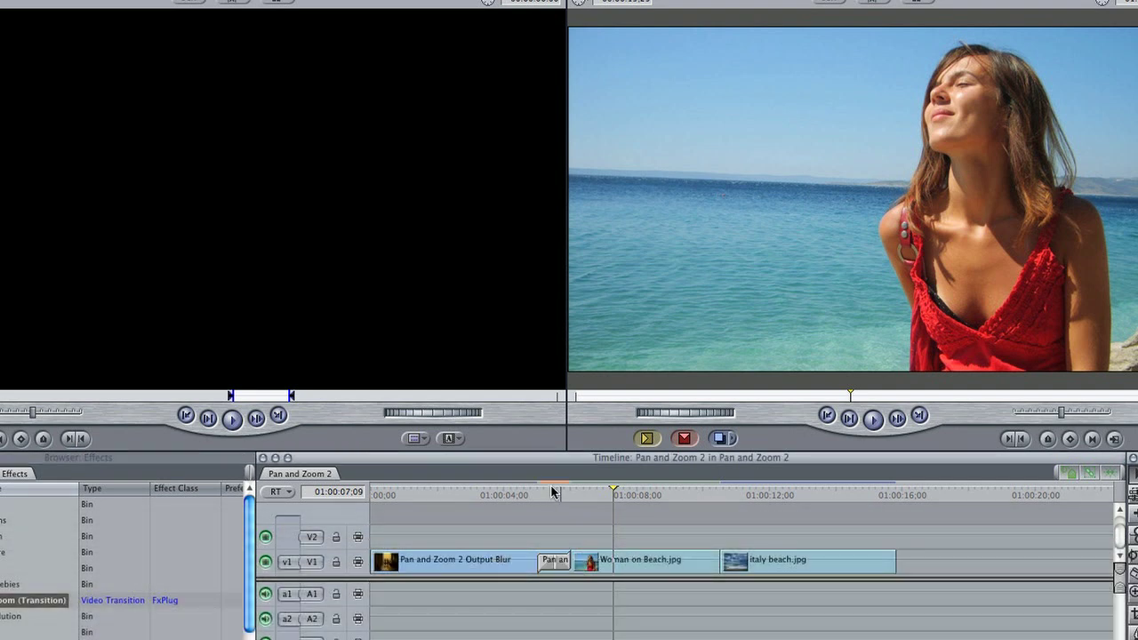
left_click(553, 490)
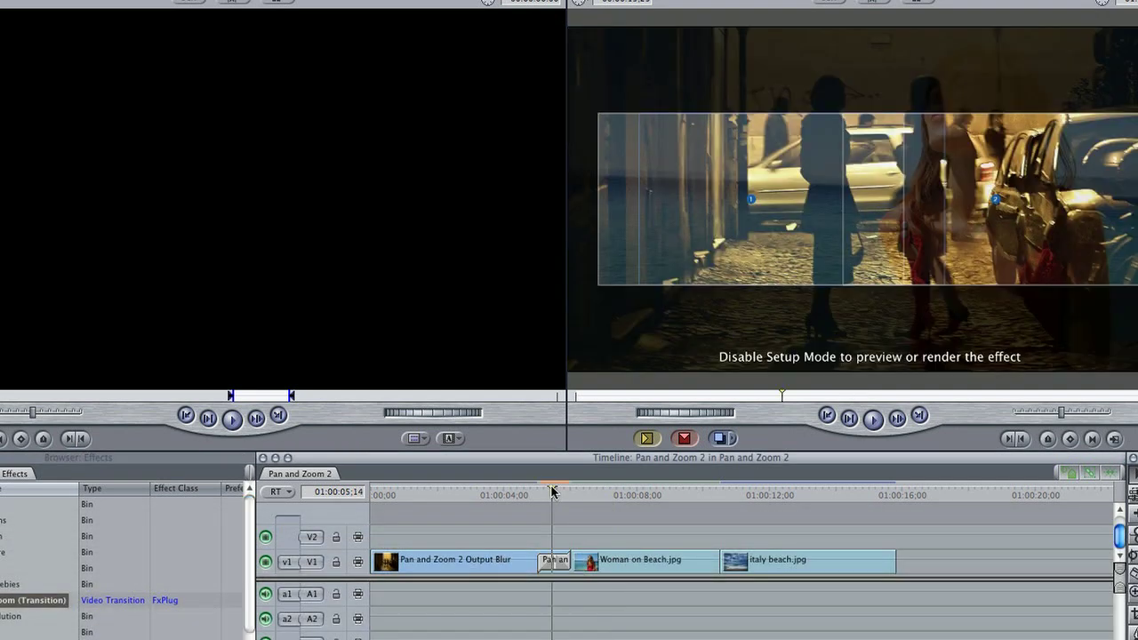
Open the transition's settings and turn off Setup Mode
double_click(552, 562)
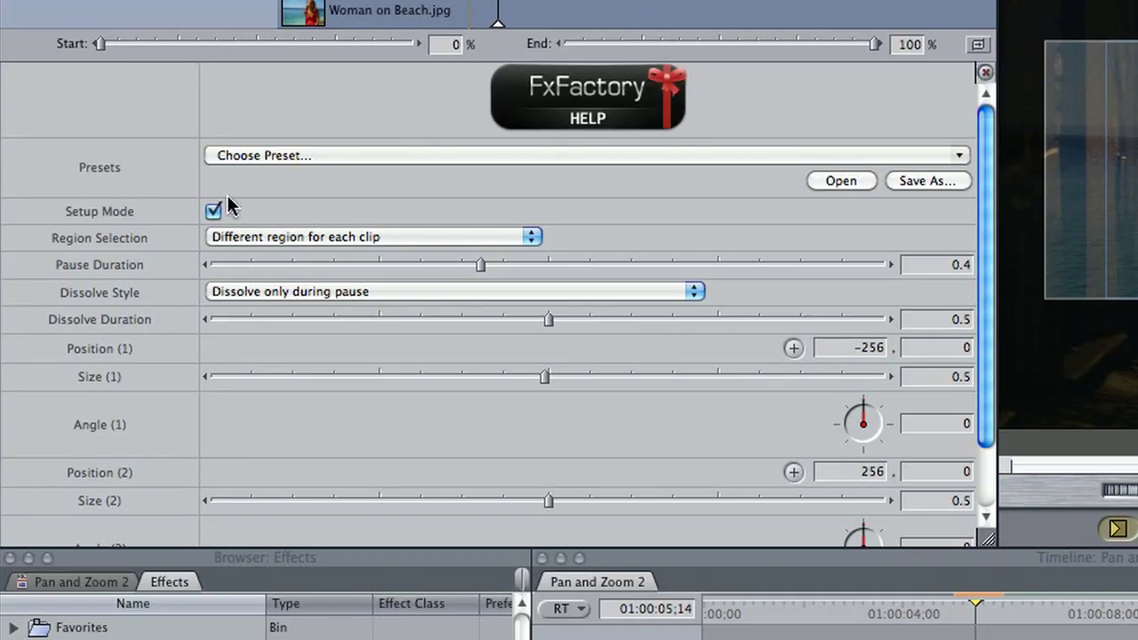
left_click(214, 211)
left_click(336, 155)
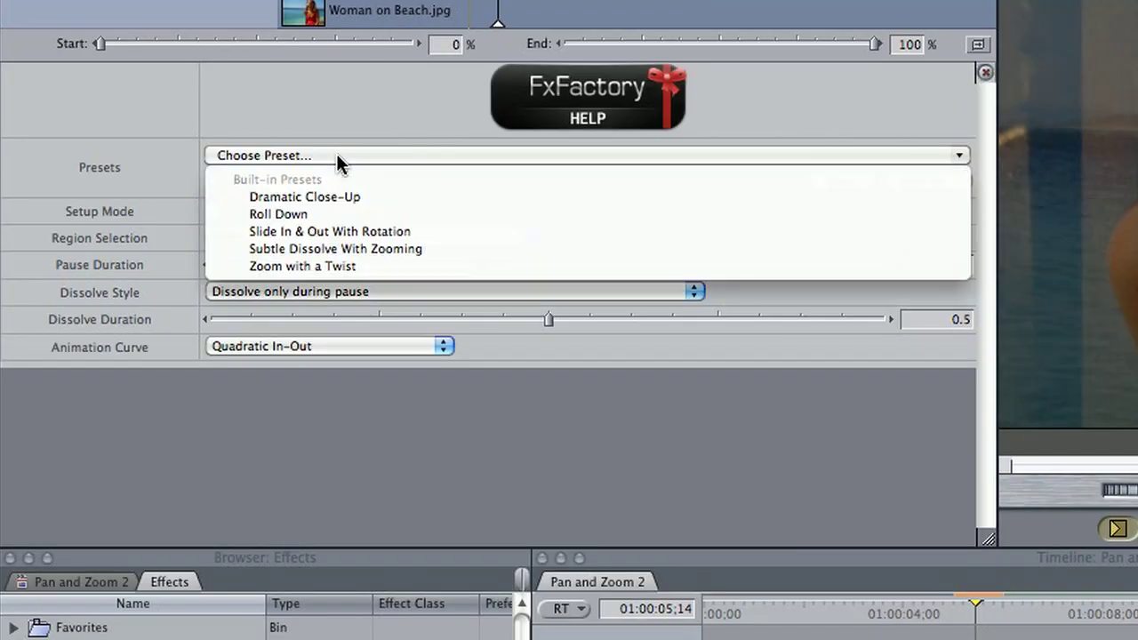